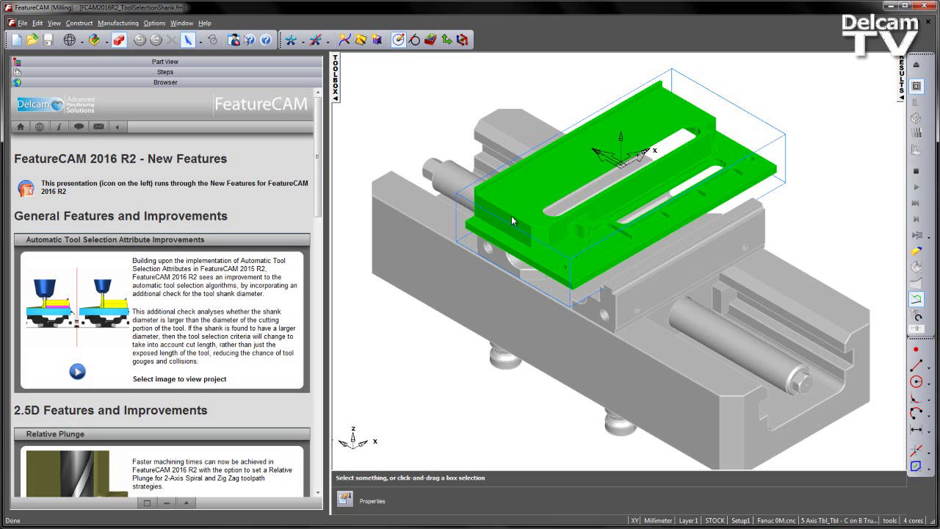
# Step: Run Automatic Feature Recognition on the part solid for Setup1, accepting all recognized features, and list them in the part view
pyautogui.click(155, 63)
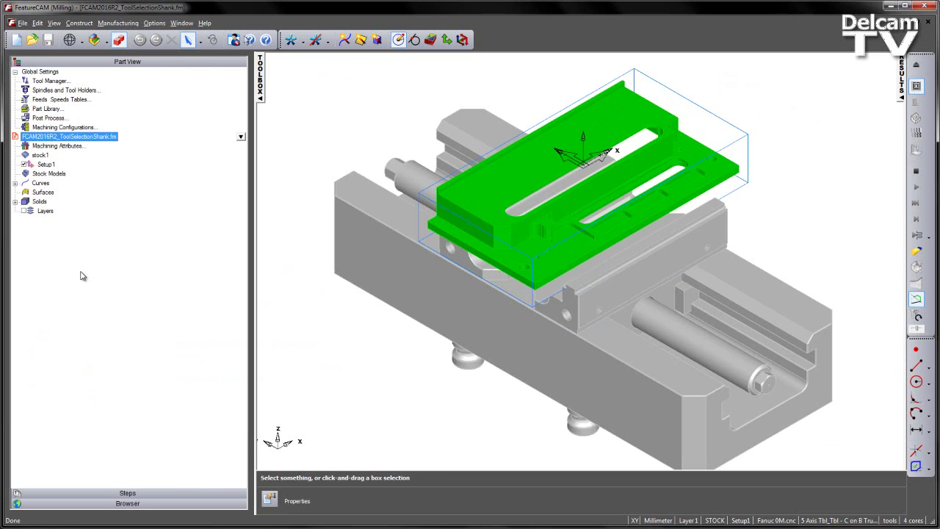
pyautogui.click(101, 493)
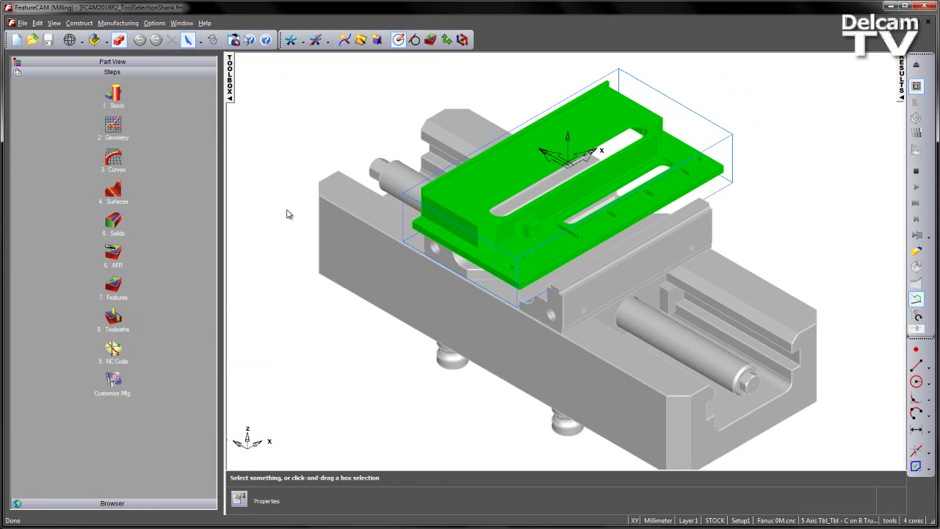
pyautogui.click(116, 252)
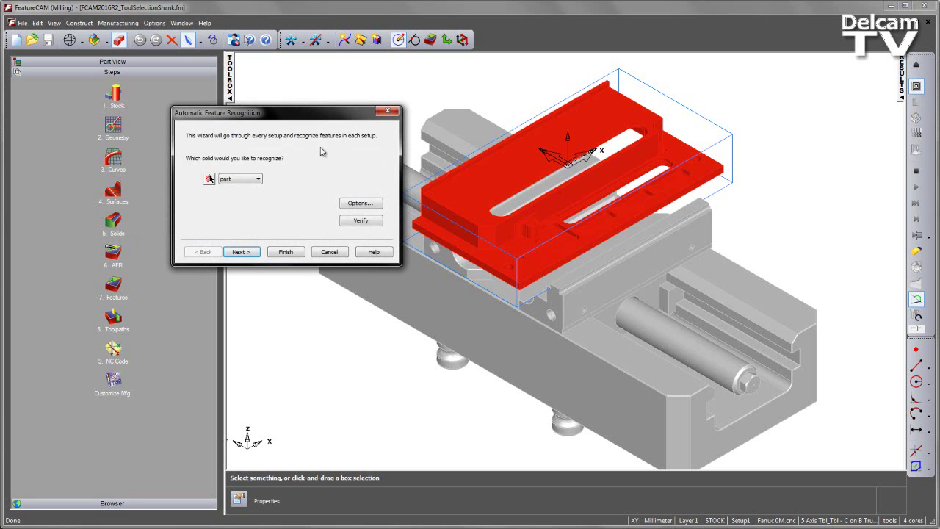
pyautogui.click(250, 252)
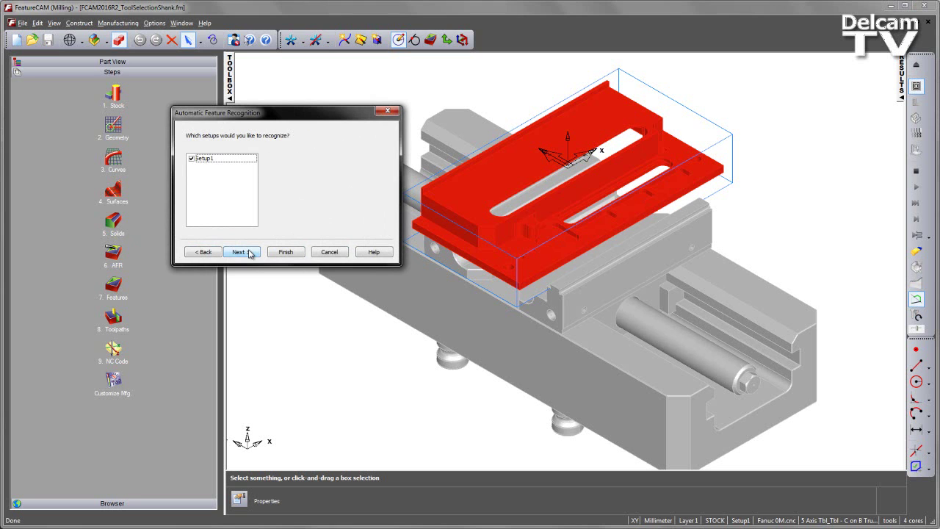
pyautogui.click(249, 253)
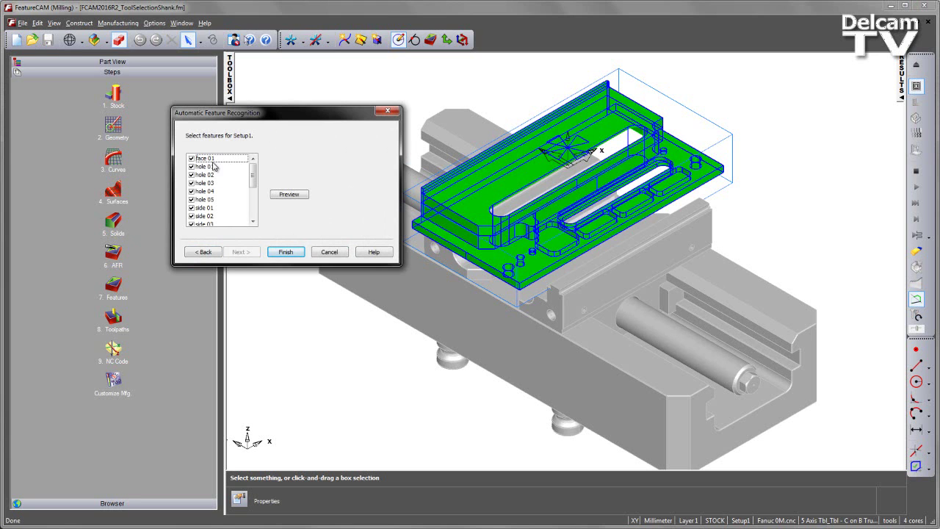
pyautogui.moveTo(253, 174); pyautogui.dragTo(254, 211)
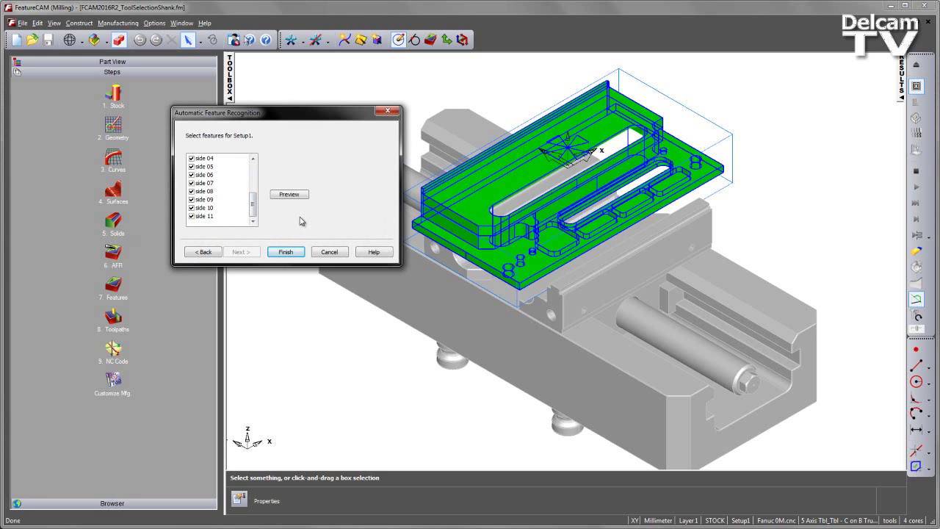
pyautogui.click(286, 252)
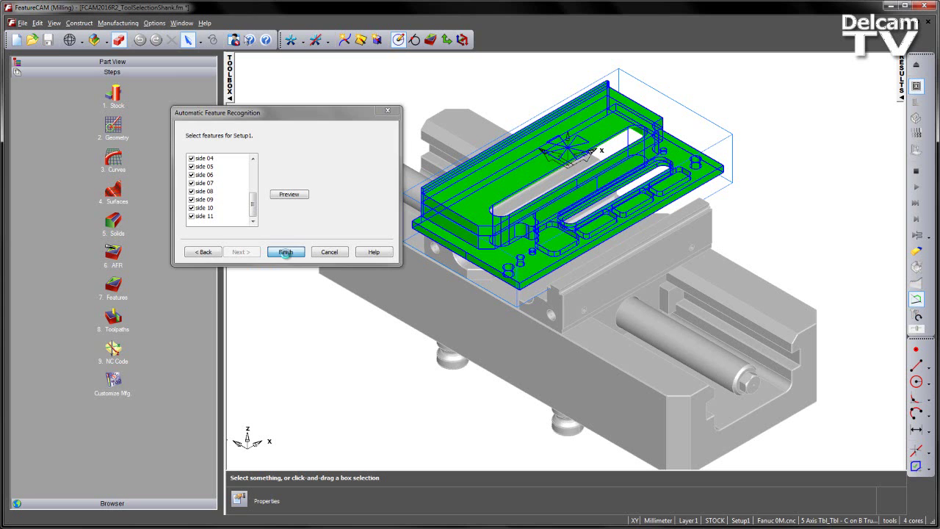
pyautogui.click(111, 63)
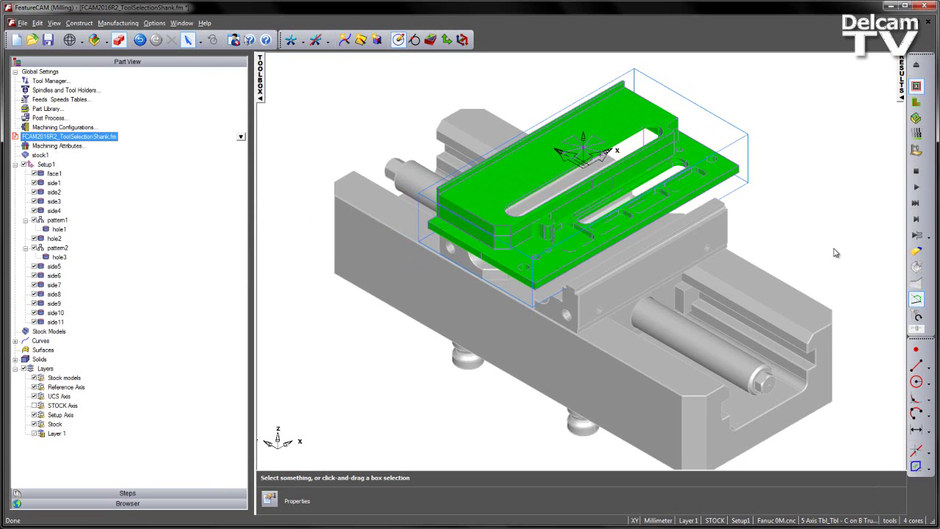
# Step: Run the 3D simulation, inspect the holder and shank collision with the stock up close from the front, and stop the simulation
pyautogui.click(916, 118)
pyautogui.click(916, 187)
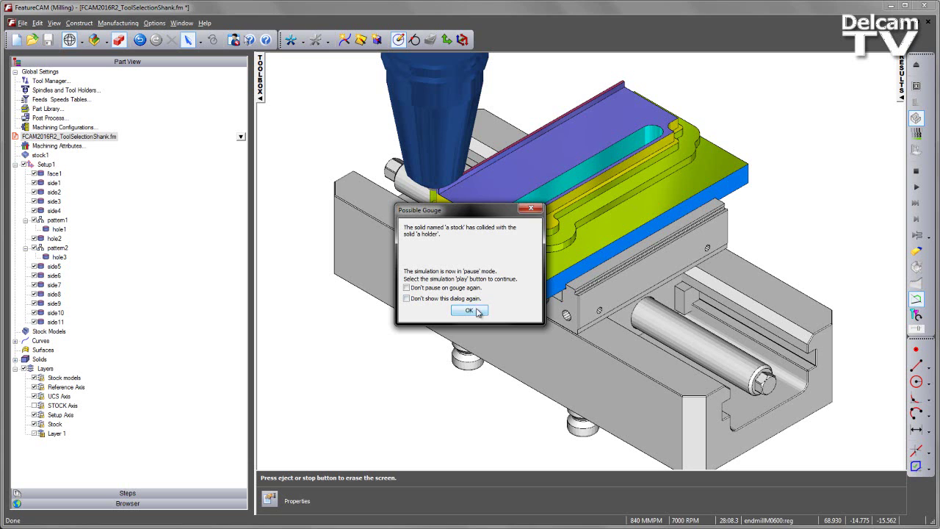
pyautogui.click(469, 310)
pyautogui.press('f')
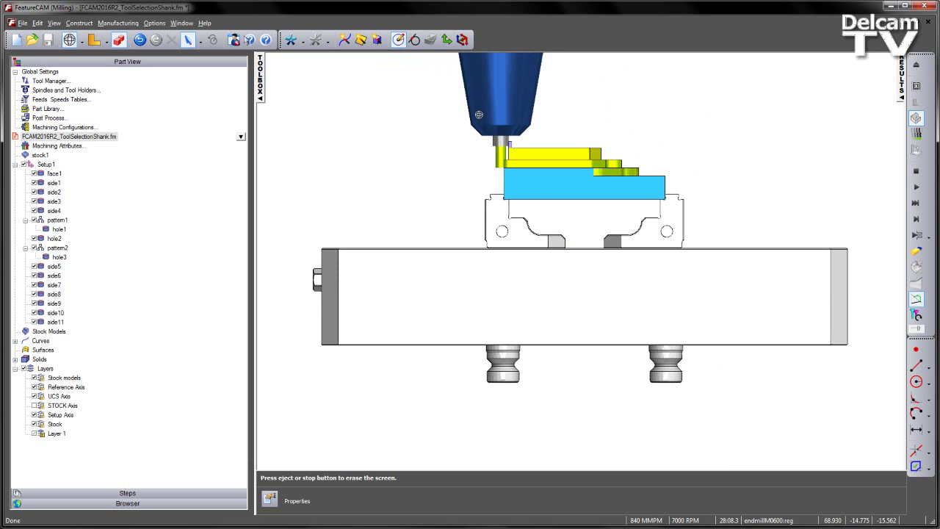
pyautogui.scroll(3, 544, 213)
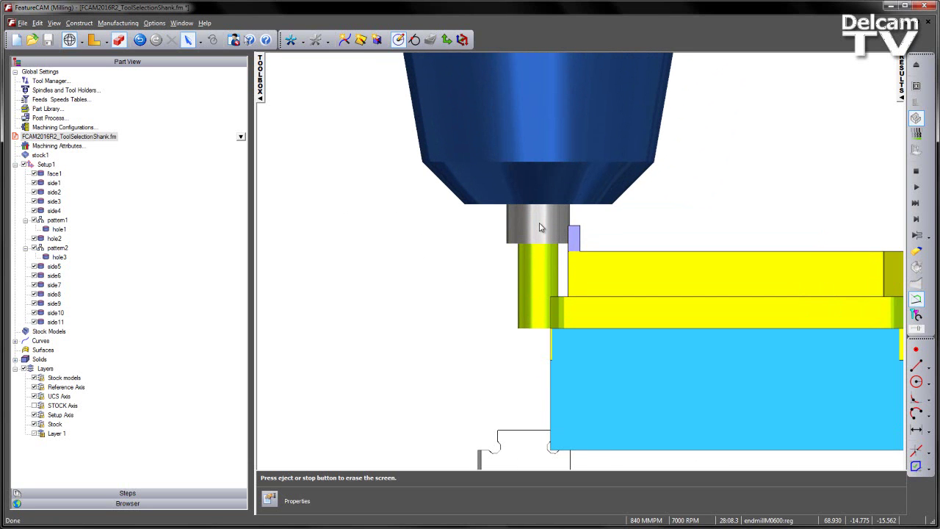
pyautogui.moveTo(543, 231)
pyautogui.mouseDown(button='middle')
pyautogui.moveTo(537, 239)
pyautogui.moveTo(555, 240)
pyautogui.moveTo(532, 231)
pyautogui.mouseUp(button='middle')
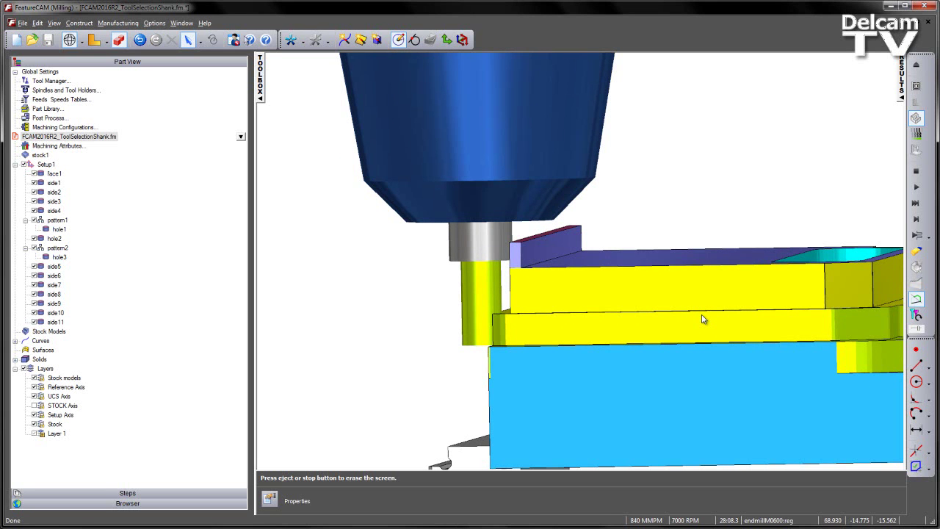
pyautogui.click(916, 171)
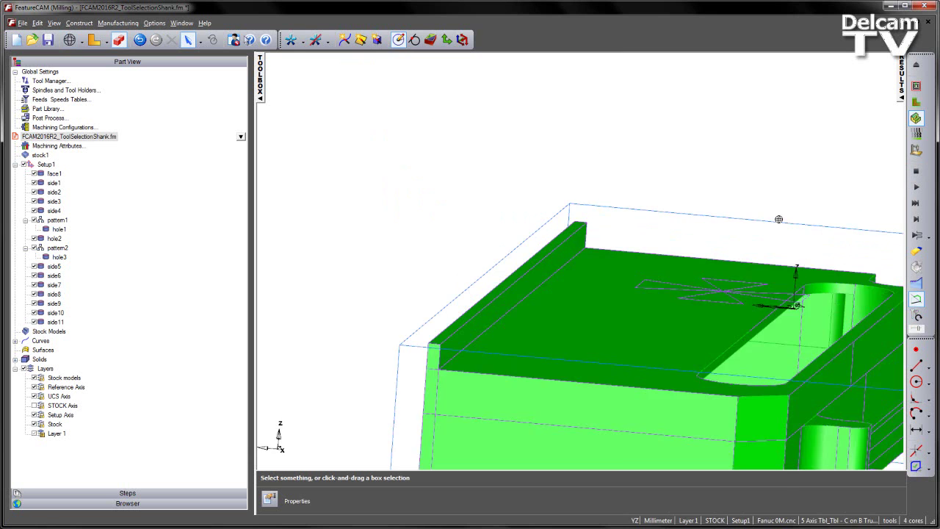
# Step: Rerun the 3D simulation and turn off both pausing on gouge and the gouge dialog at the collision warning
pyautogui.scroll(-6, 766, 234)
pyautogui.moveTo(732, 218); pyautogui.dragTo(623, 180, button='middle')
pyautogui.scroll(2, 566, 207)
pyautogui.click(915, 187)
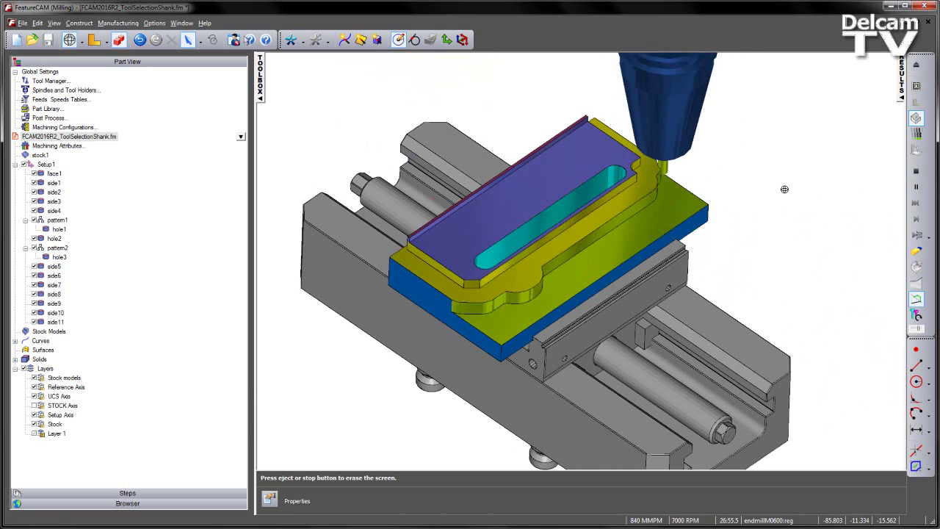
pyautogui.click(447, 289)
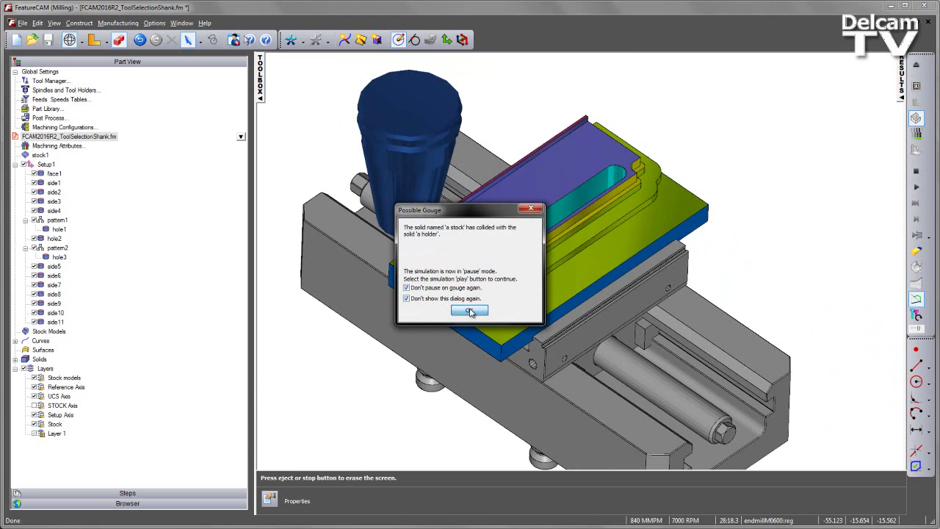
pyautogui.click(483, 311)
# Step: Continue the simulation to the end, examine the machined stock for gouges, and stop the simulation
pyautogui.click(915, 187)
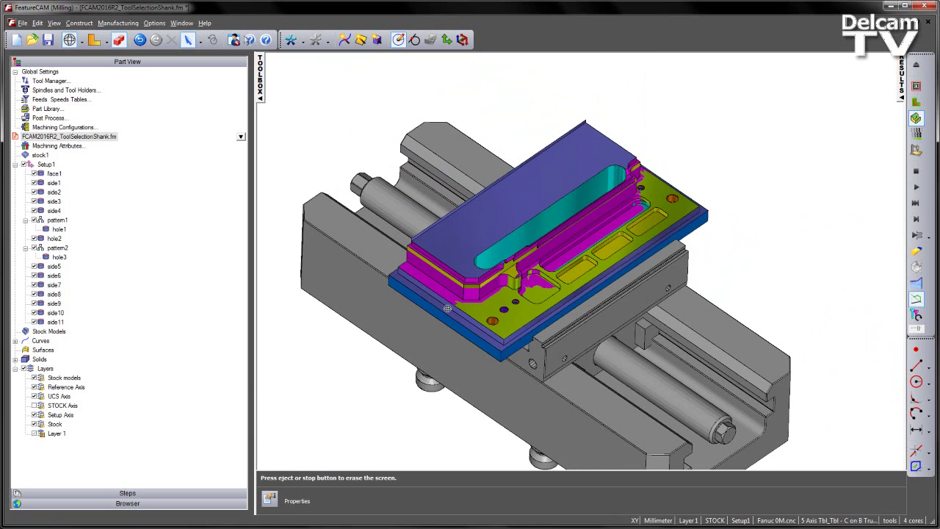
pyautogui.moveTo(516, 256); pyautogui.dragTo(624, 208, button='middle')
pyautogui.scroll(4, 624, 209)
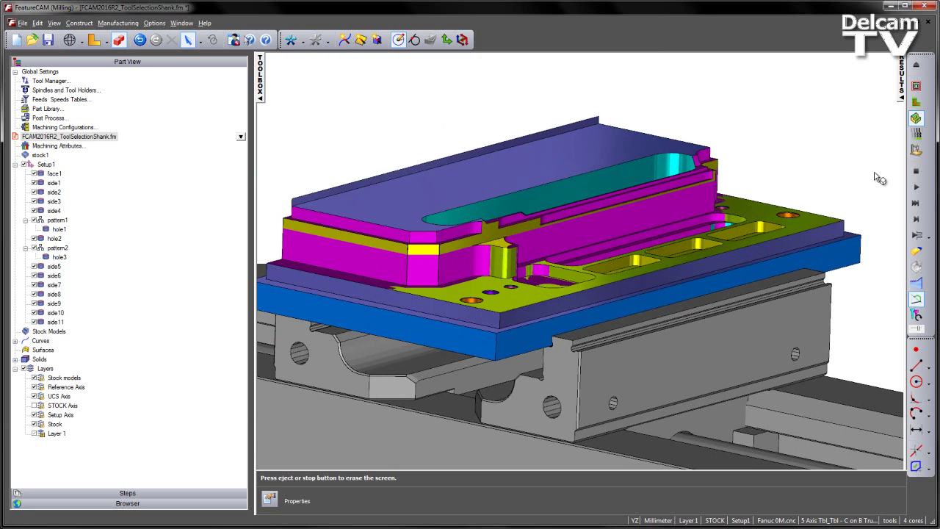
pyautogui.click(916, 171)
pyautogui.moveTo(762, 147); pyautogui.dragTo(778, 148, button='middle')
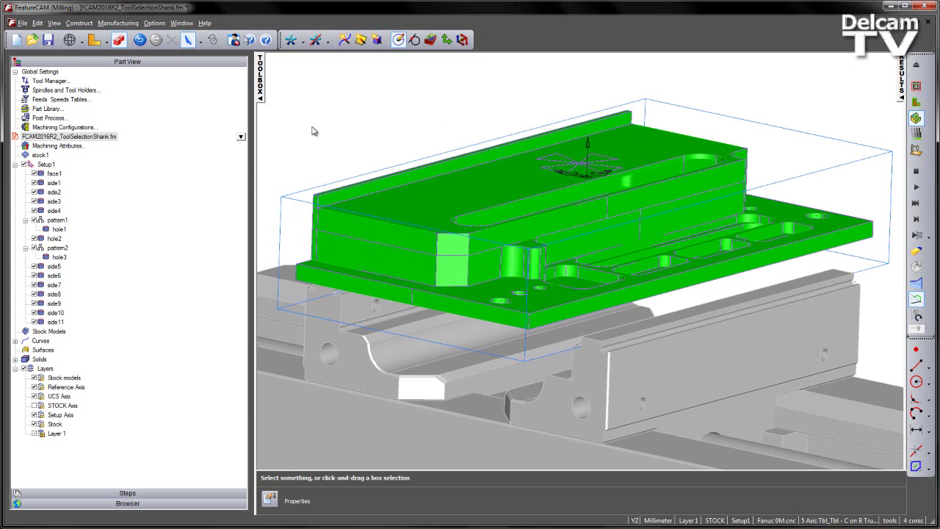
# Step: Set the tool holder clearance requirement to Setup in the tool selection machining attributes
pyautogui.click(119, 24)
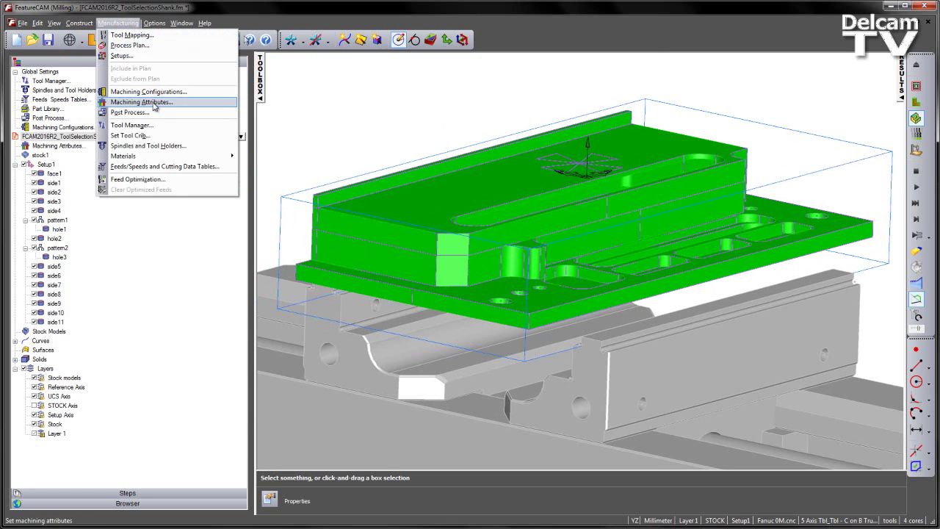
pyautogui.click(154, 103)
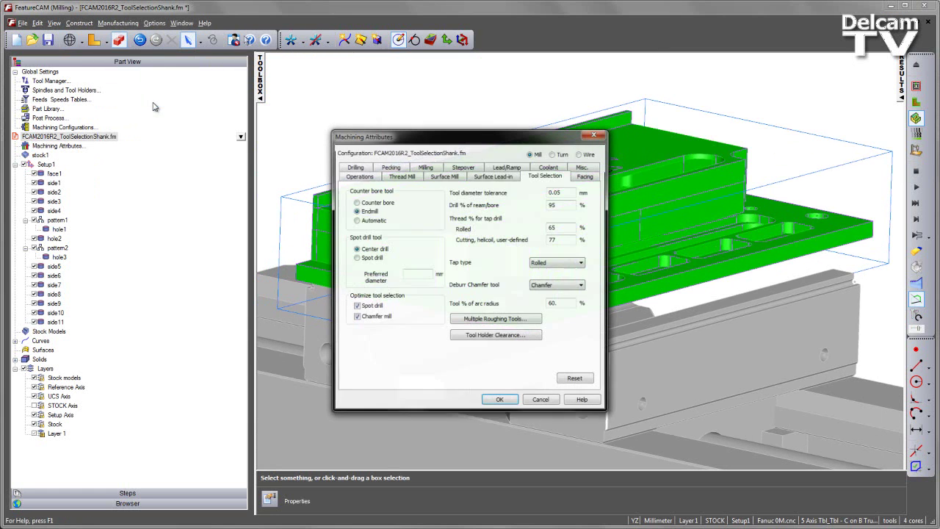
pyautogui.click(473, 336)
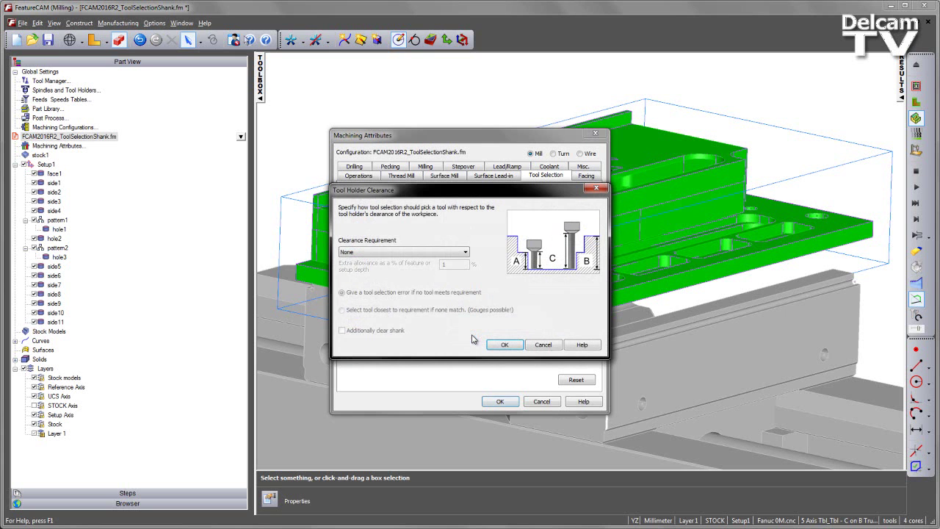
pyautogui.click(379, 253)
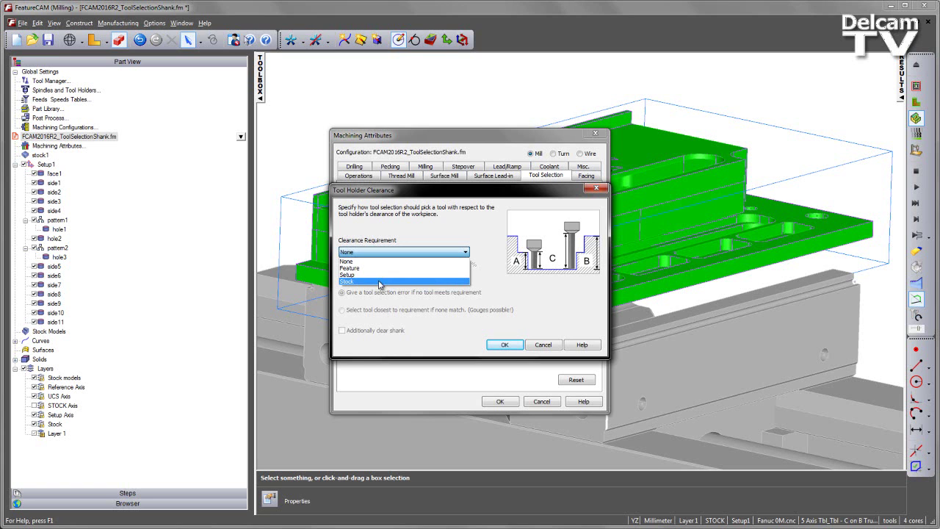
pyautogui.click(379, 276)
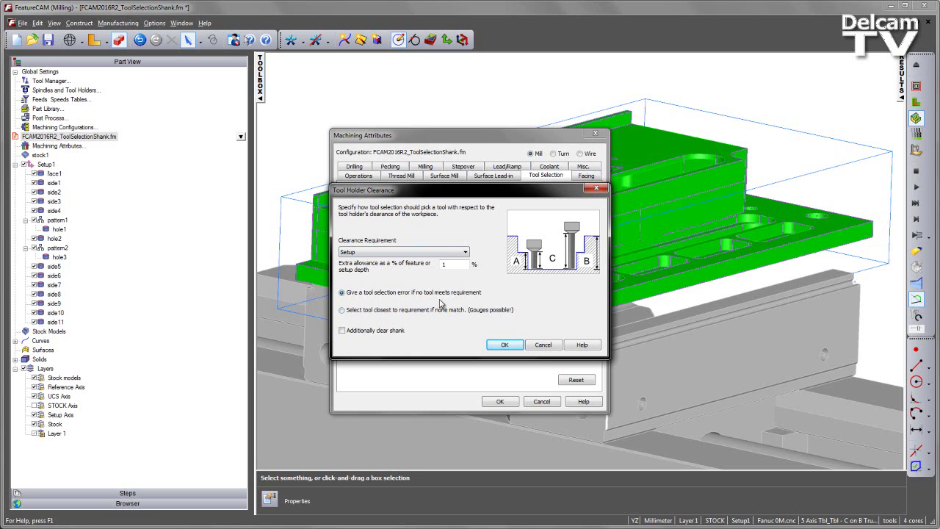
pyautogui.click(504, 344)
pyautogui.click(502, 401)
# Step: Re-enable pausing on gouge in the 2D/3D shaded simulation options
pyautogui.moveTo(500, 195); pyautogui.dragTo(599, 160, button='middle')
pyautogui.scroll(-2, 599, 160)
pyautogui.click(154, 23)
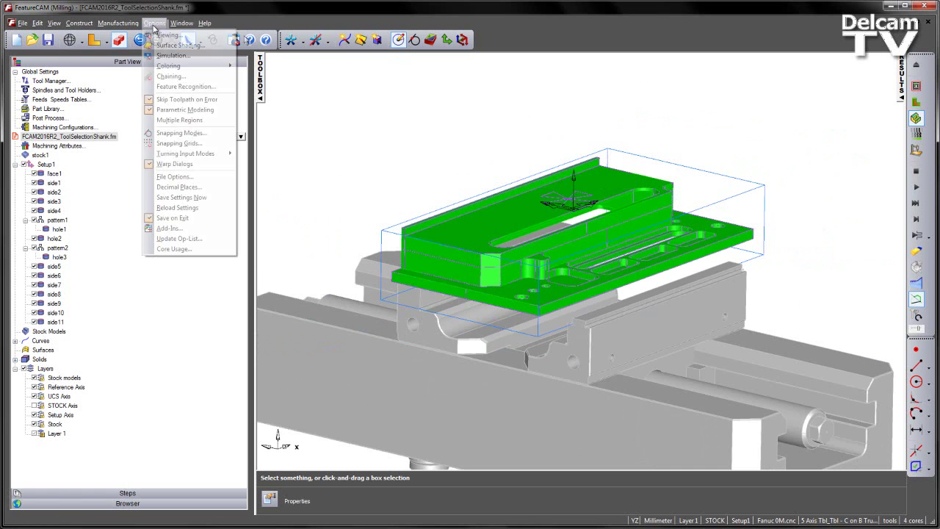
pyautogui.click(171, 56)
pyautogui.click(460, 168)
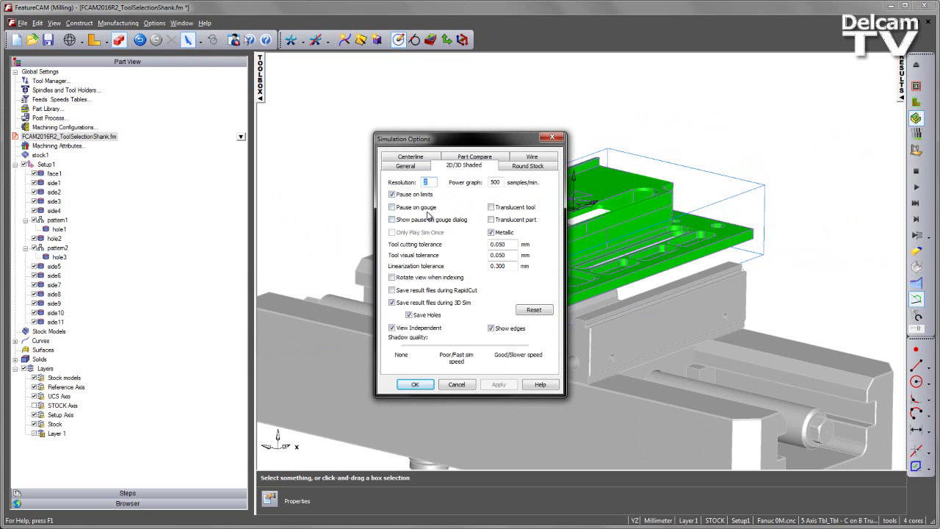
pyautogui.click(429, 212)
pyautogui.click(414, 384)
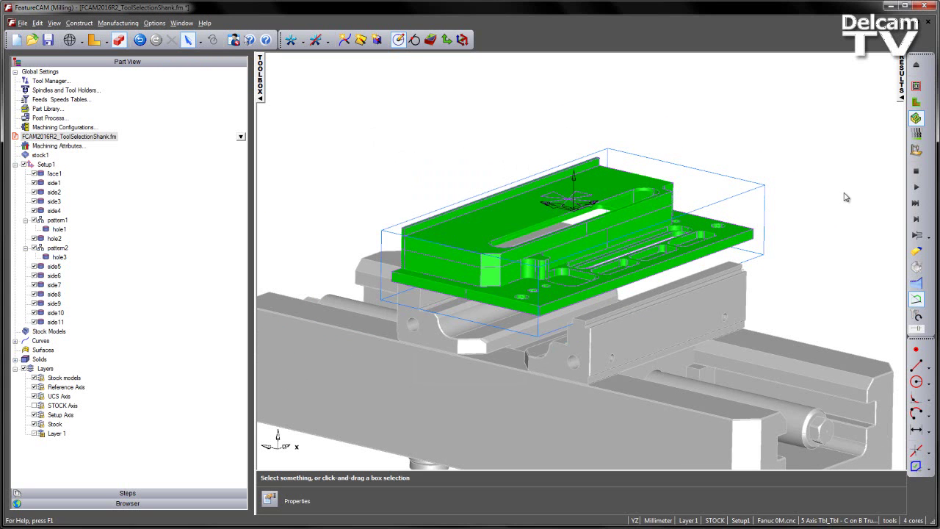
# Step: Run the 3D simulation and review the tool selection errors for side8 in the manufacturing details and the operation list
pyautogui.click(916, 187)
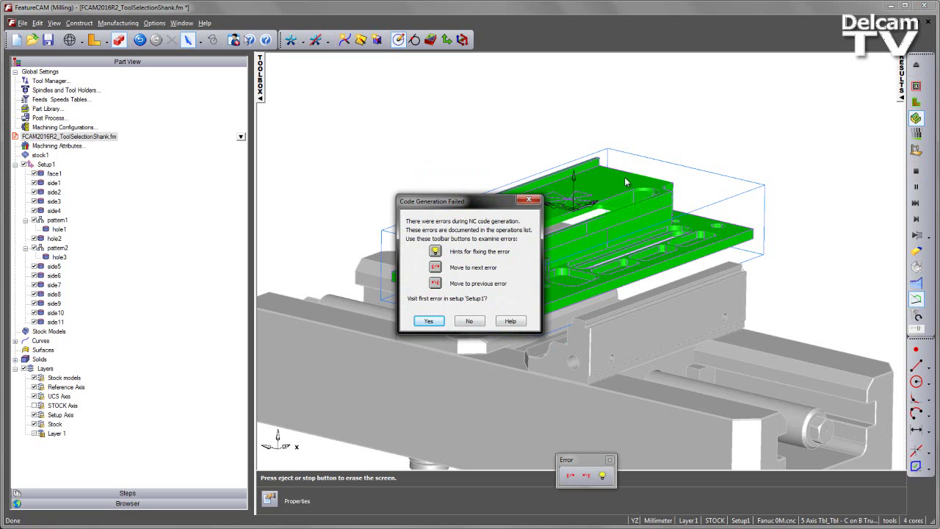
pyautogui.click(430, 321)
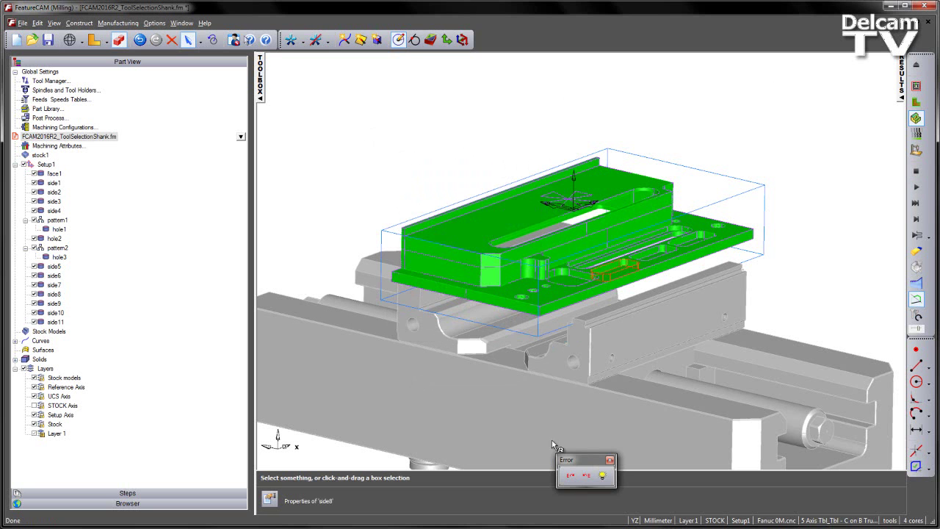
pyautogui.click(570, 474)
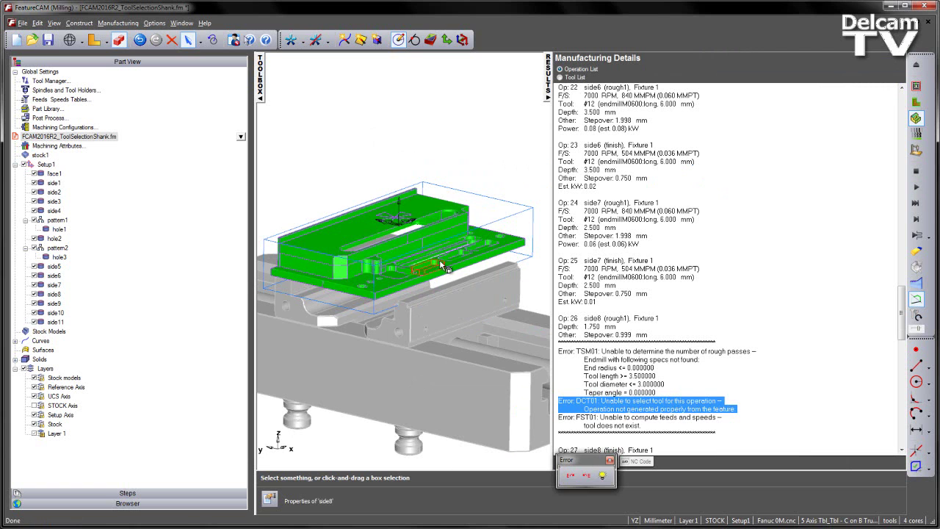
pyautogui.moveTo(665, 382); pyautogui.dragTo(584, 383)
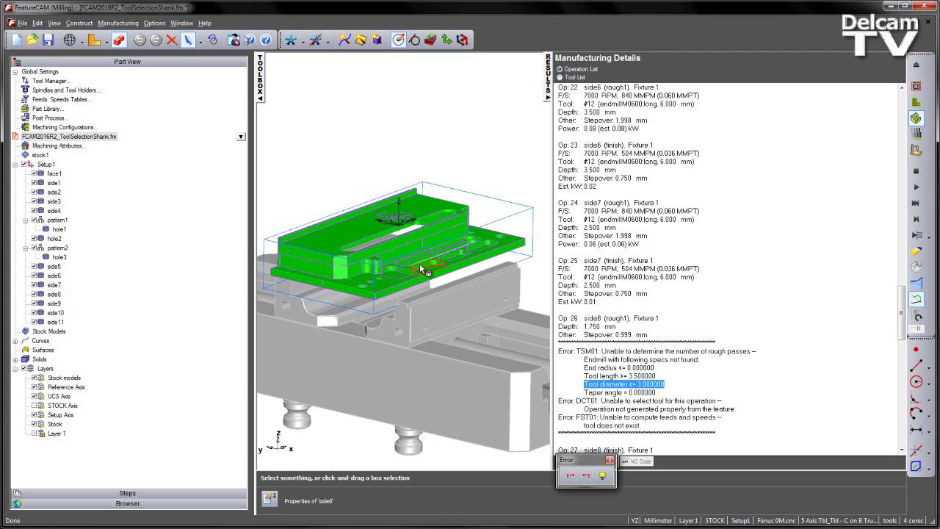
pyautogui.click(609, 461)
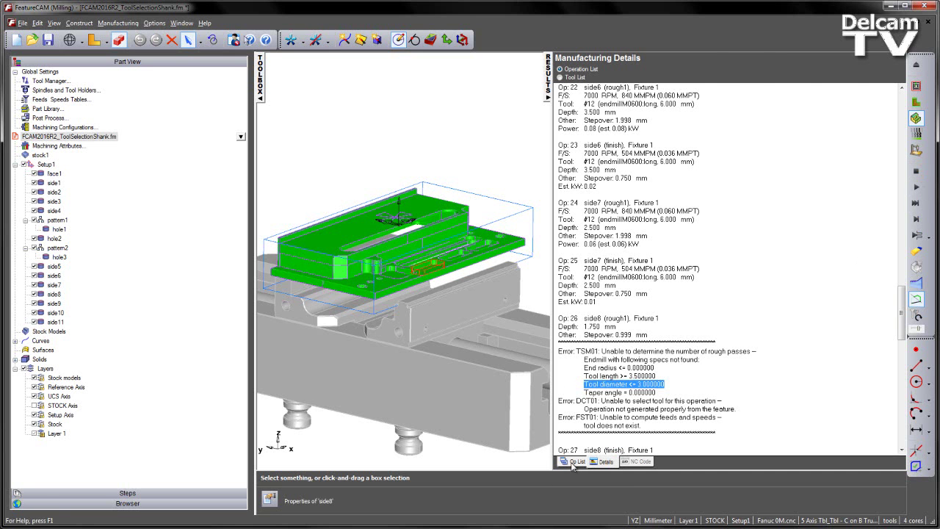
pyautogui.click(574, 462)
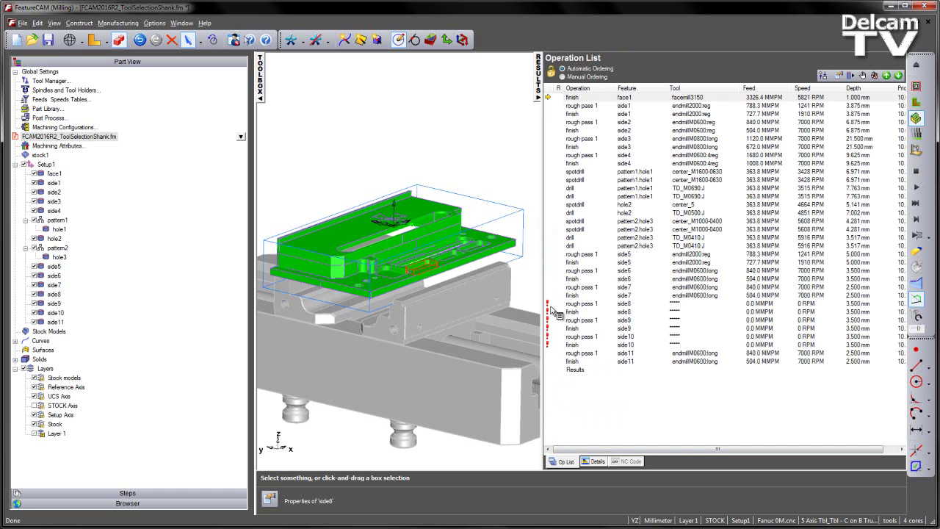
# Step: Change the tool holder clearance to select the tool closest to the requirement if none match
pyautogui.click(117, 22)
pyautogui.click(141, 102)
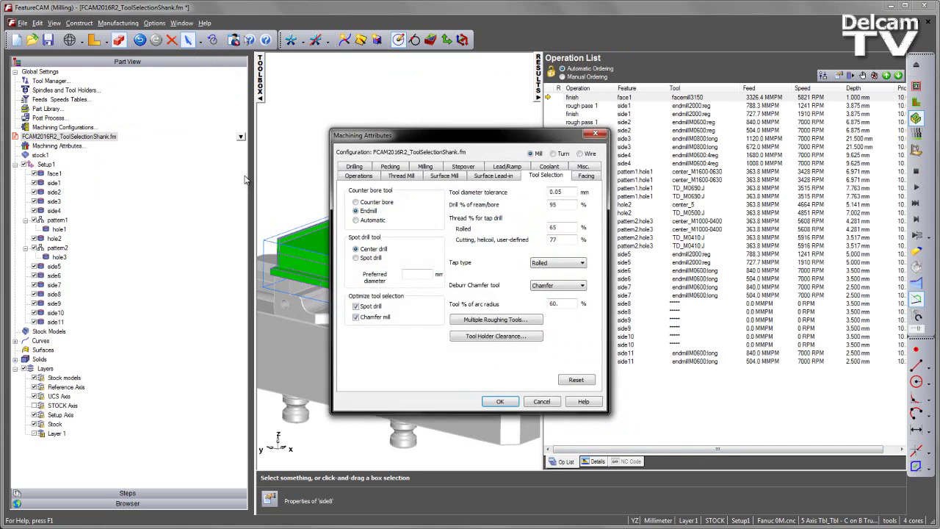
pyautogui.click(487, 338)
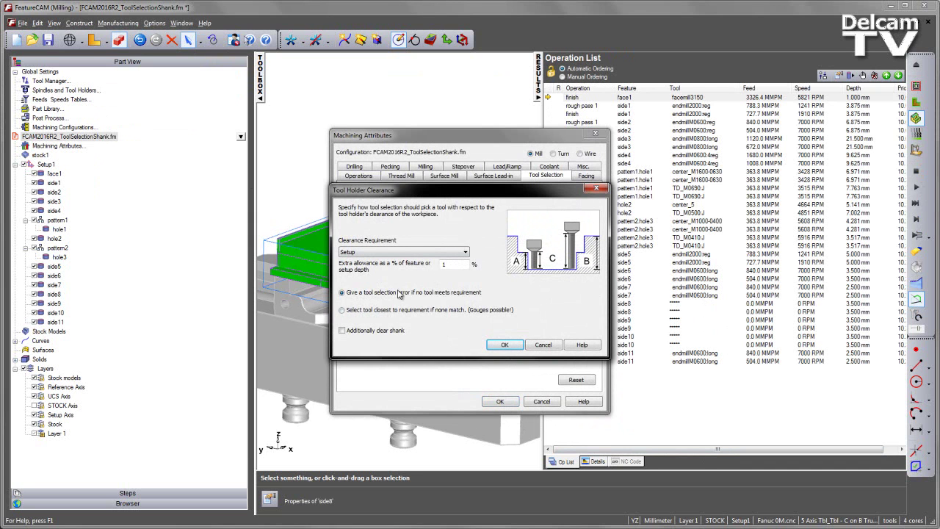
pyautogui.click(367, 311)
pyautogui.click(503, 344)
pyautogui.click(505, 401)
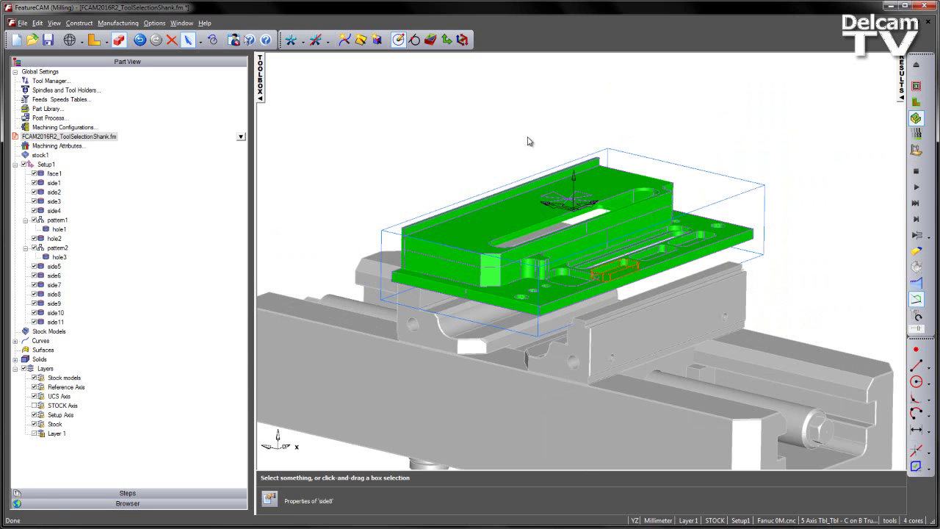
# Step: Run the 3D simulation until it pauses on a gouge and examine the holder and shank against the stock from front and side
pyautogui.scroll(4, 529, 144)
pyautogui.moveTo(513, 137); pyautogui.dragTo(492, 115, button='middle')
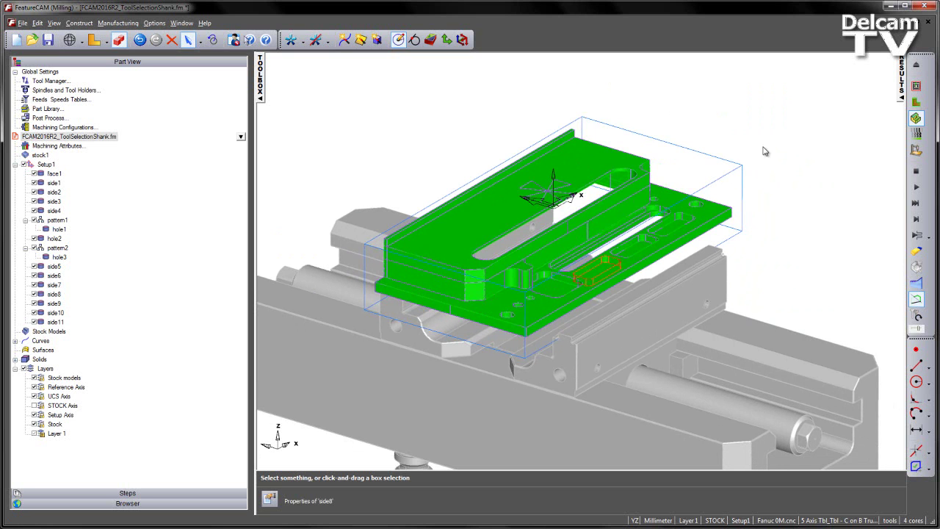
pyautogui.click(915, 187)
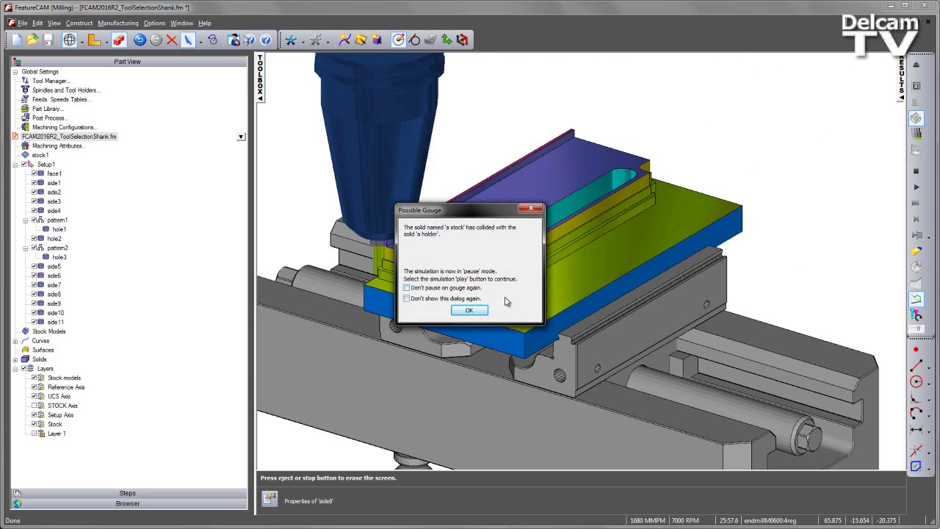
pyautogui.click(470, 310)
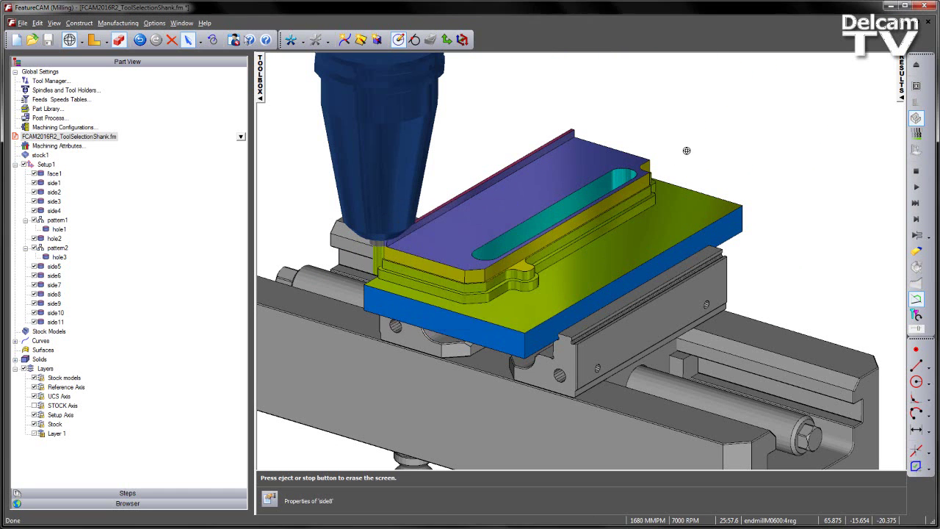
pyautogui.hotkey('ctrl', 'f')
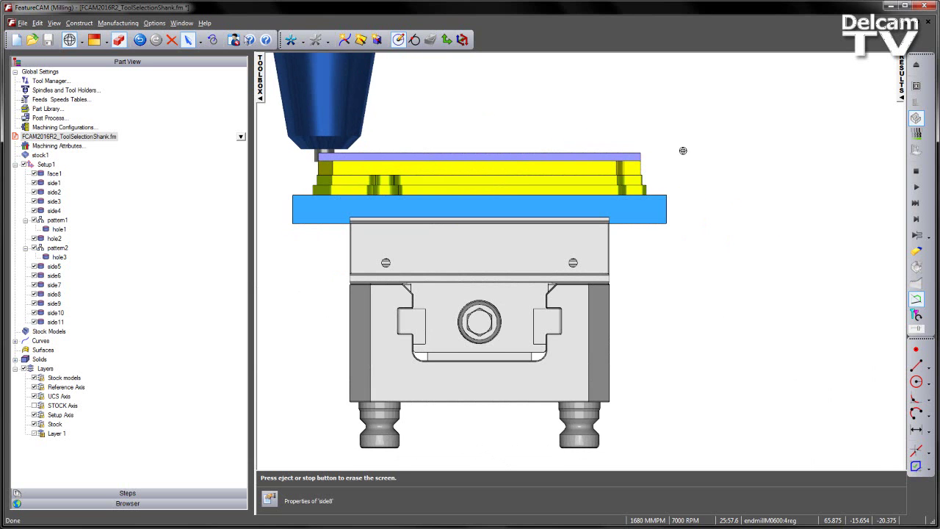
pyautogui.hotkey('ctrl', 'r')
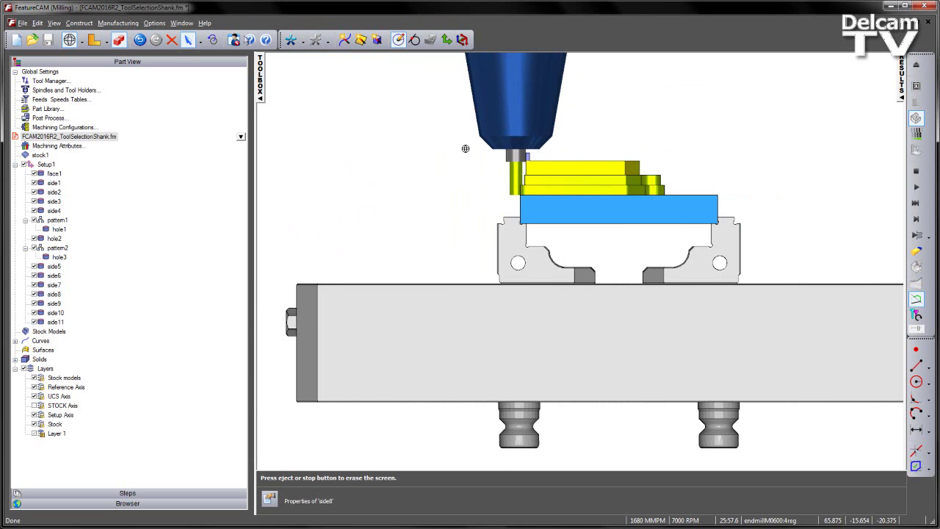
pyautogui.scroll(3, 556, 224)
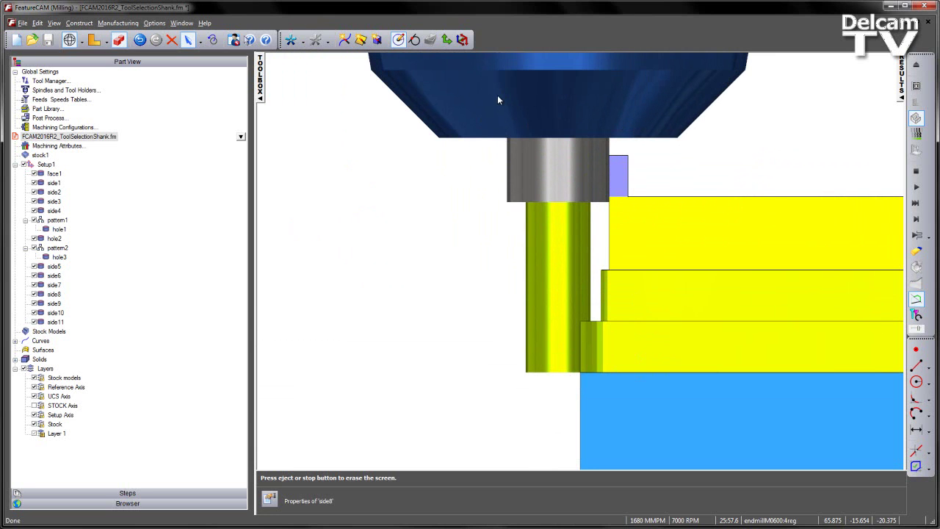
pyautogui.click(916, 171)
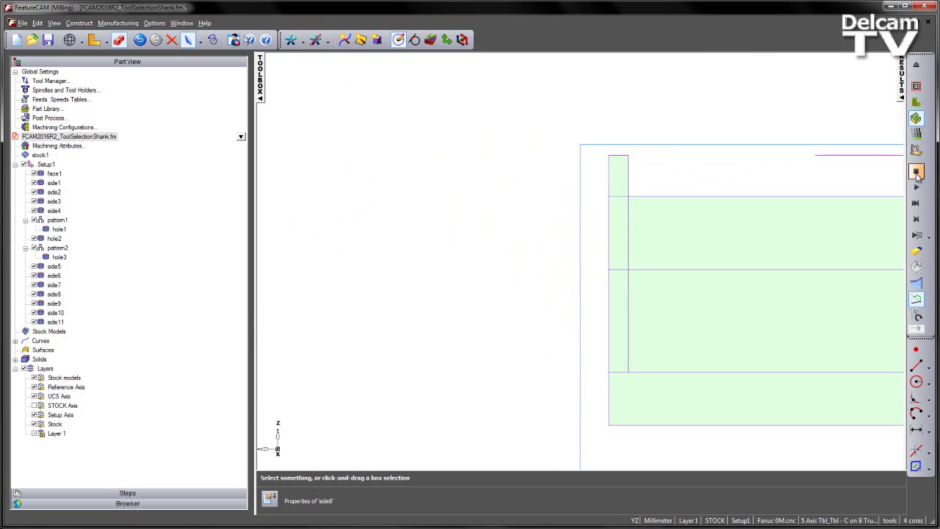
# Step: Add a vertical distance dimension from the top of the part's raised wall down to the bottom of side4
pyautogui.click(918, 430)
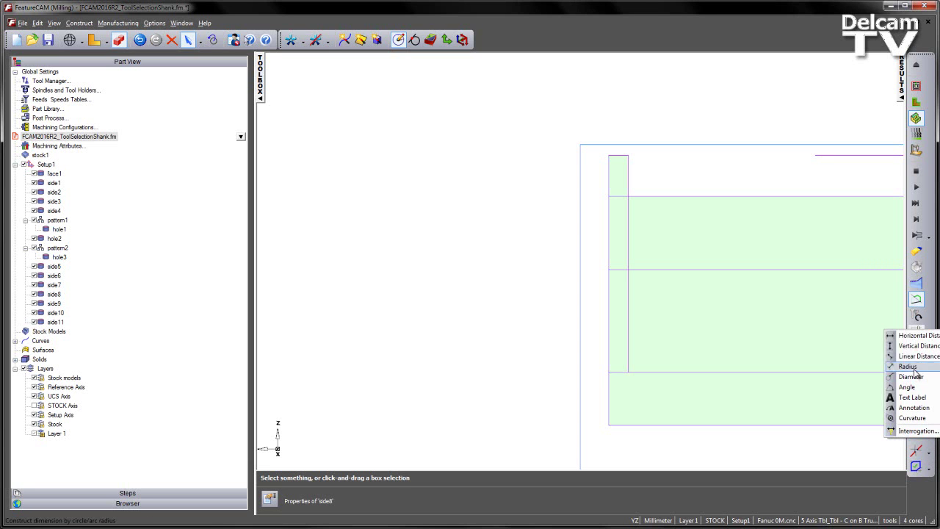
pyautogui.click(910, 345)
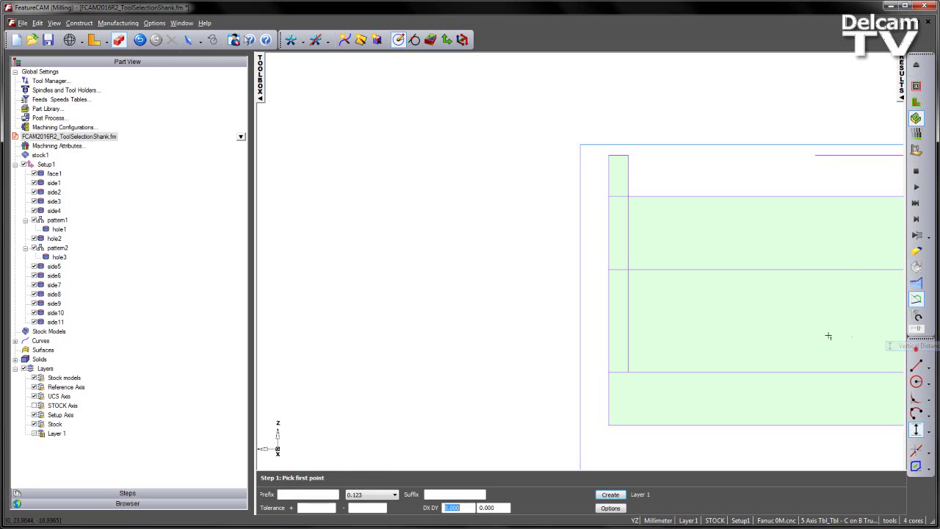
pyautogui.click(608, 155)
pyautogui.click(609, 373)
pyautogui.click(477, 254)
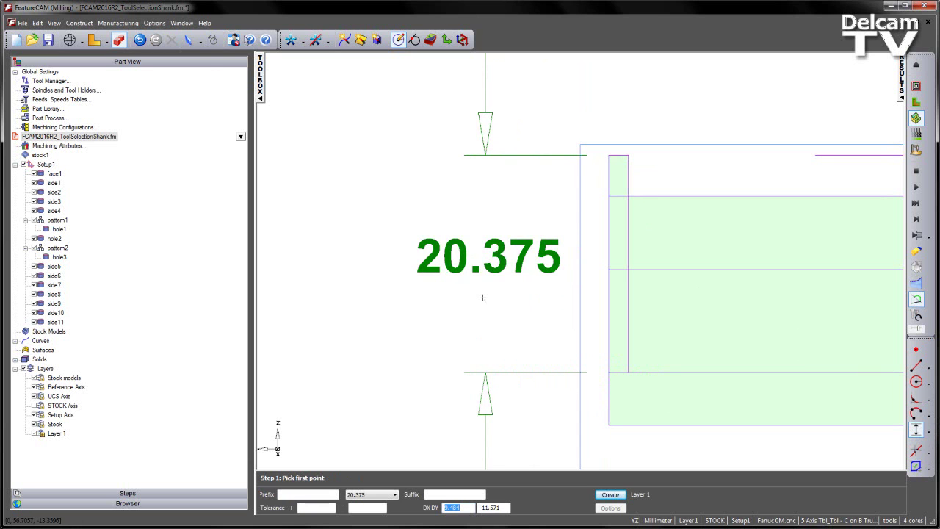
pyautogui.click(187, 40)
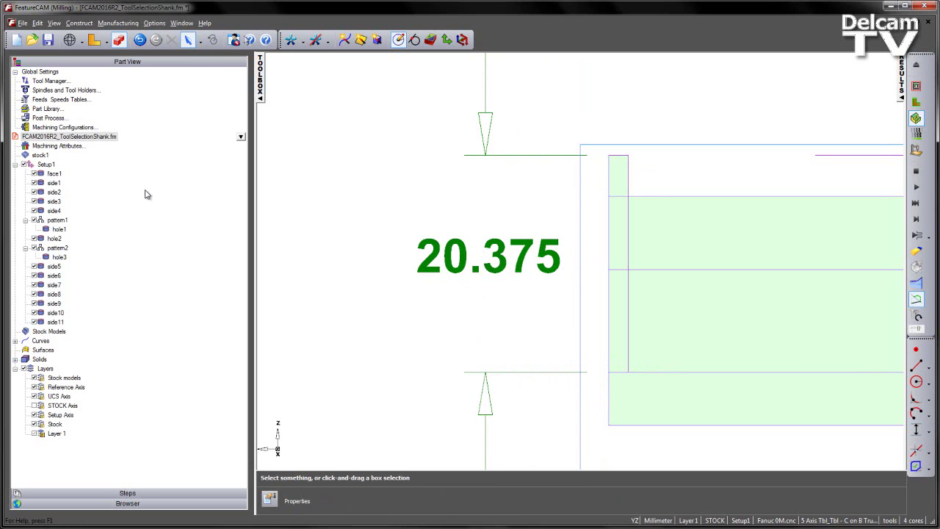
# Step: Check the cutting and exposed lengths of the end mill selected for side4's rough operation
pyautogui.doubleClick(609, 214)
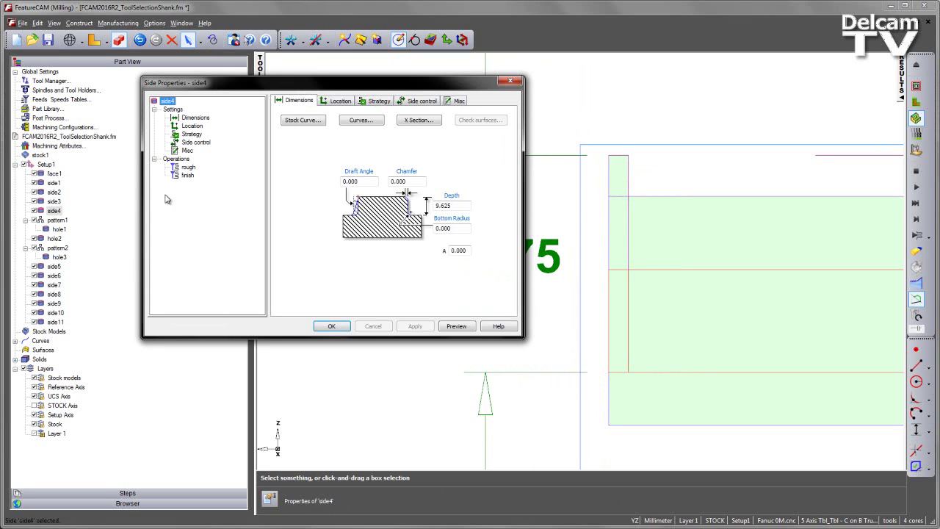
pyautogui.click(188, 167)
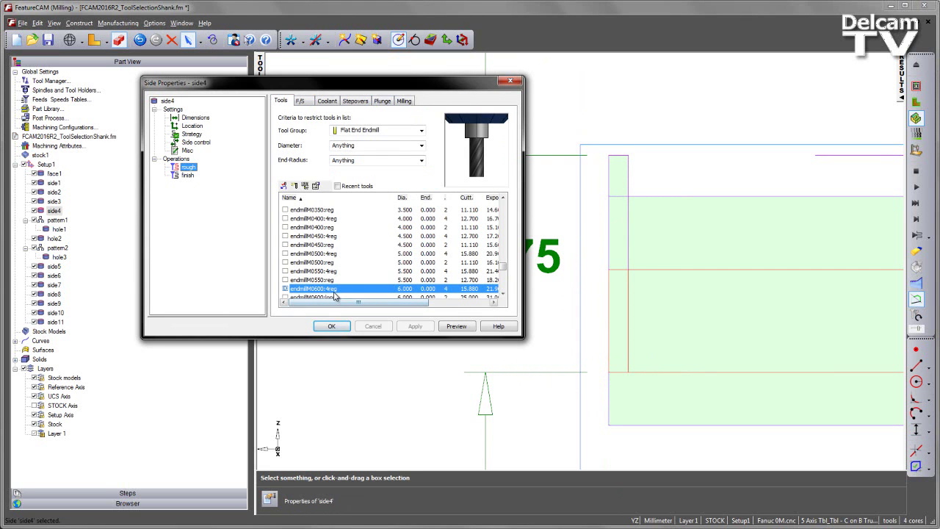
pyautogui.moveTo(416, 307); pyautogui.dragTo(458, 302)
pyautogui.moveTo(424, 82); pyautogui.dragTo(292, 79)
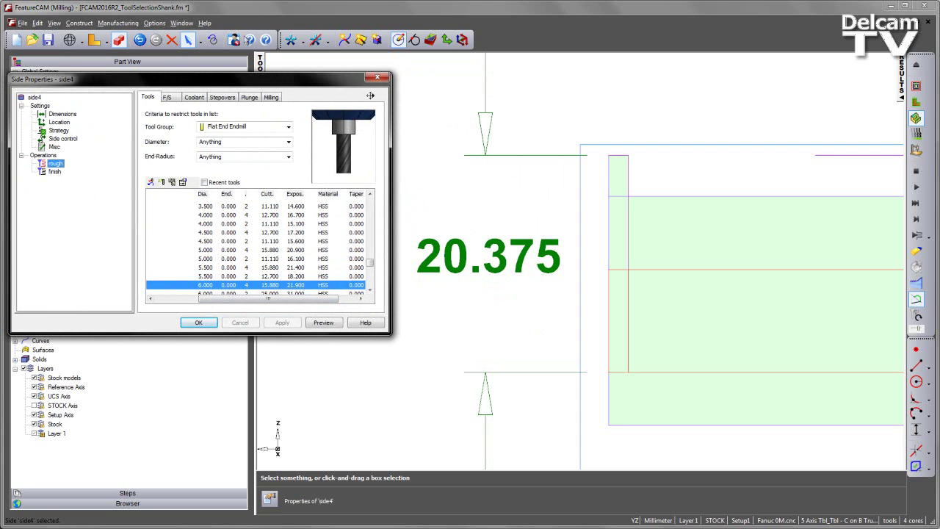
pyautogui.click(376, 77)
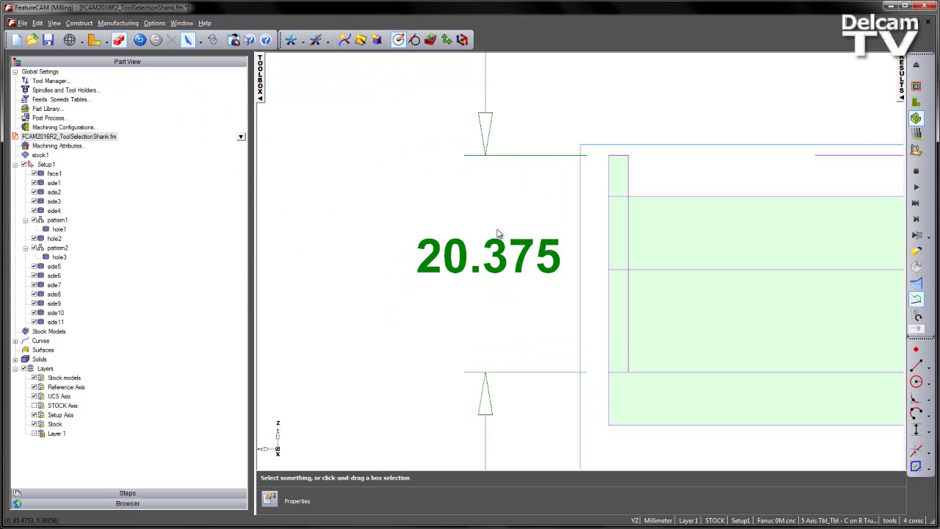
# Step: Enable additionally clearing the shank in the tool holder clearance settings of the tool selection machining attributes
pyautogui.click(117, 23)
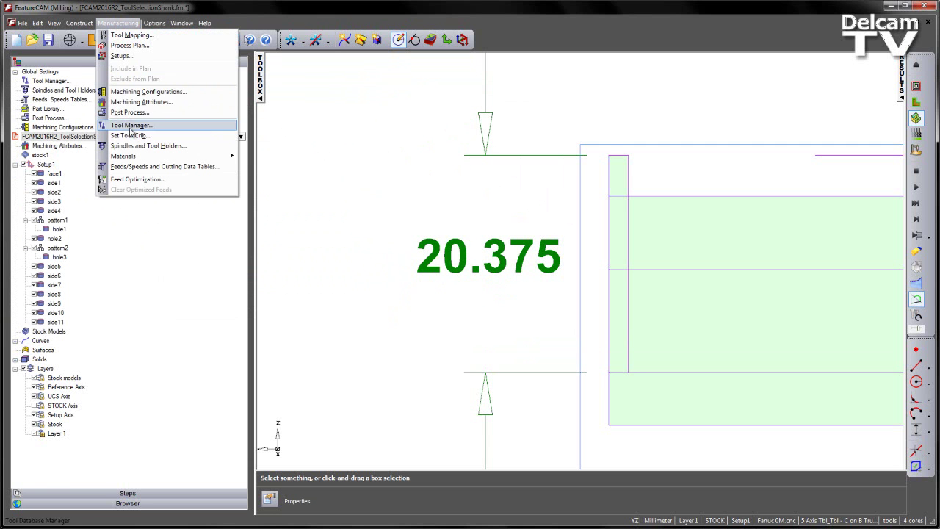
pyautogui.click(141, 102)
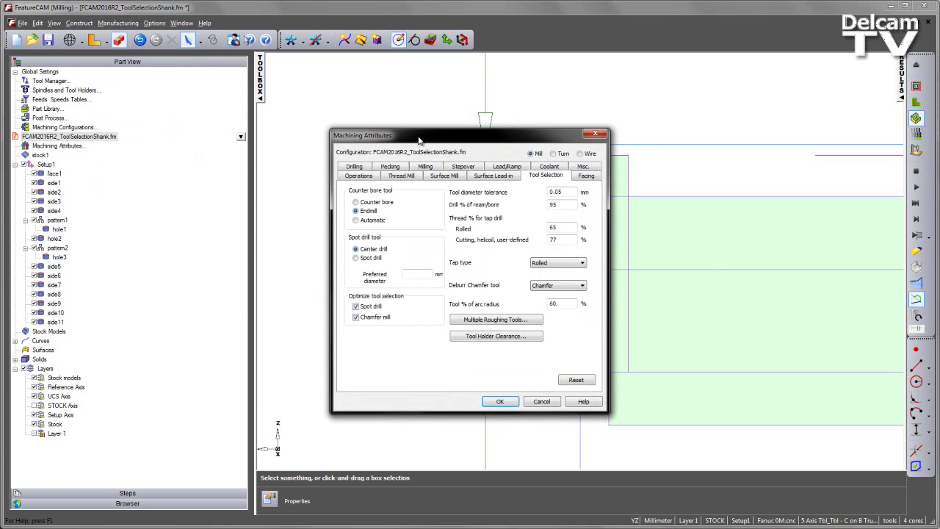
pyautogui.moveTo(367, 138); pyautogui.dragTo(140, 101)
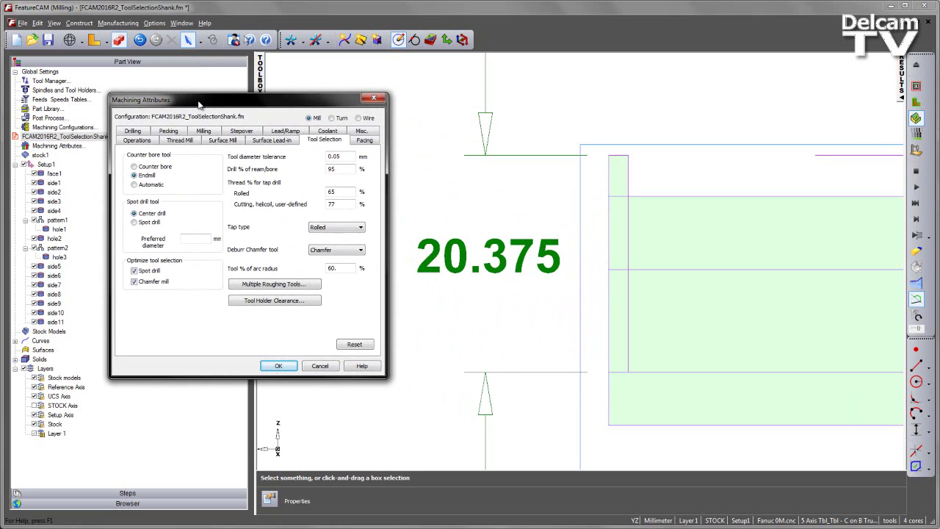
pyautogui.click(272, 302)
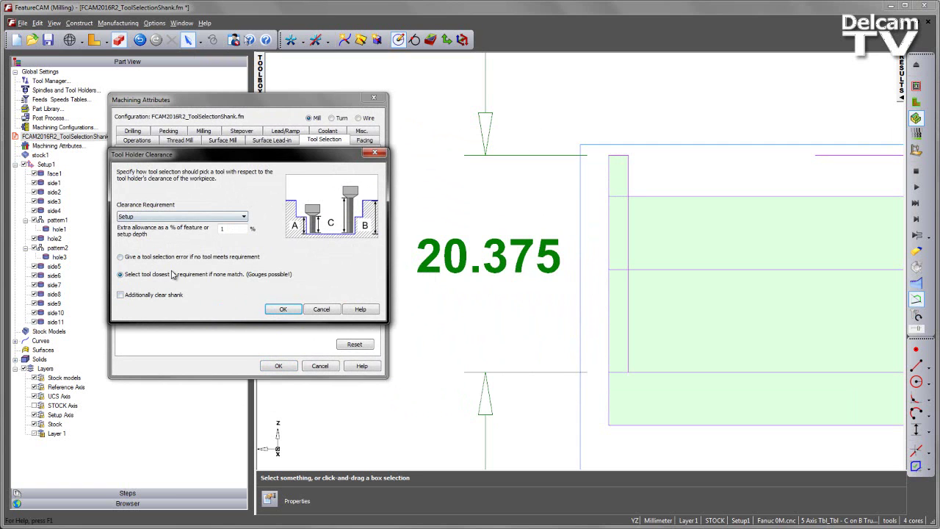
pyautogui.click(121, 295)
pyautogui.click(283, 309)
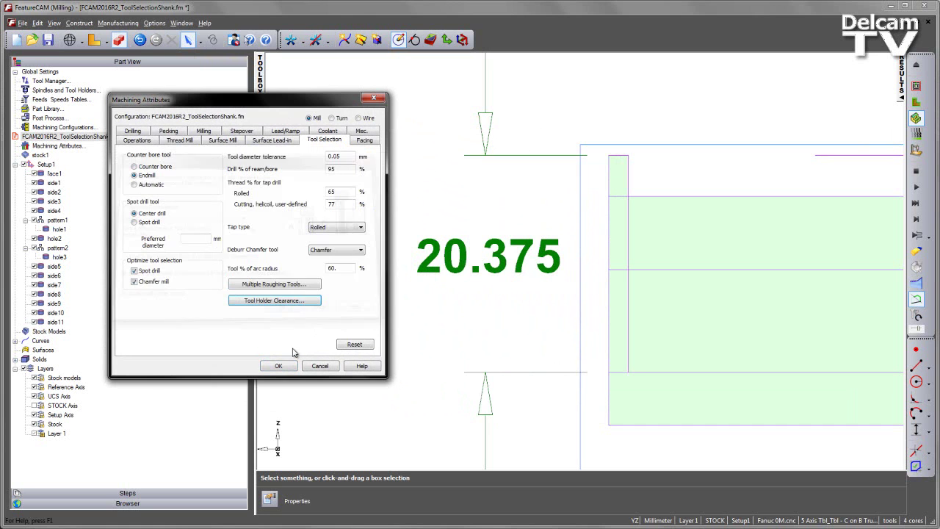
pyautogui.click(288, 368)
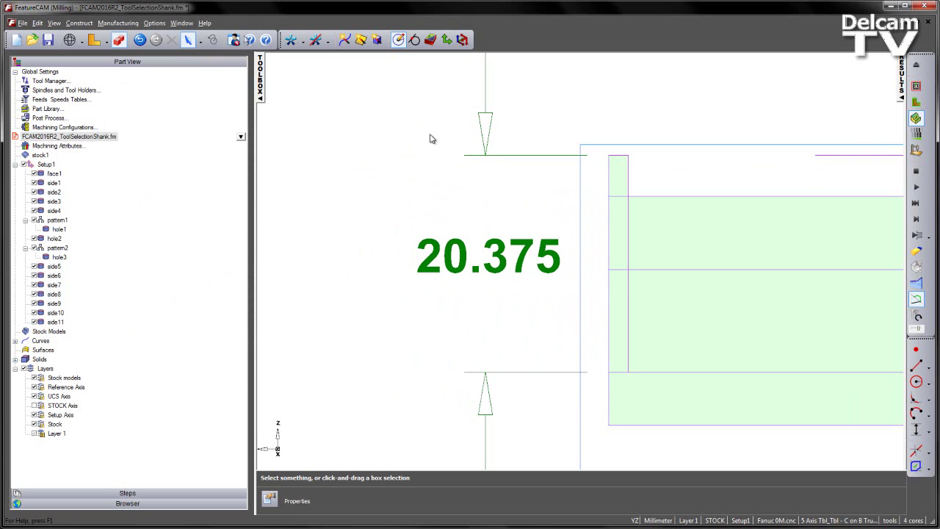
# Step: Review which end mill is now selected for side4's rough operation and compare its lengths with the dimensioned wall height
pyautogui.doubleClick(613, 308)
pyautogui.click(55, 163)
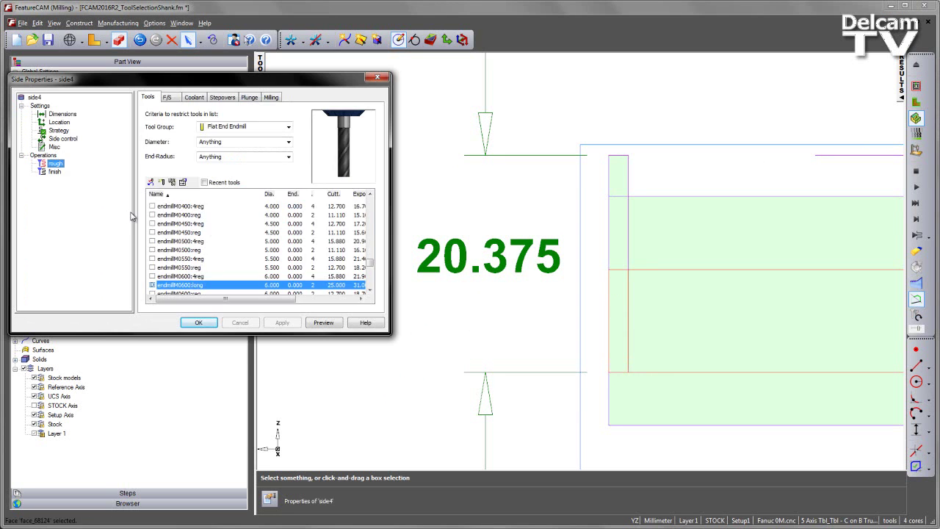
pyautogui.moveTo(268, 299); pyautogui.dragTo(294, 301)
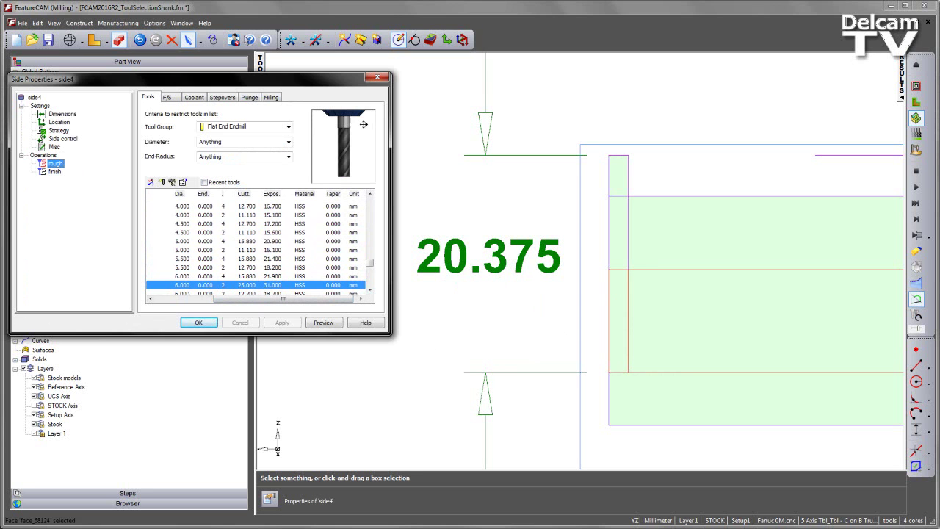
pyautogui.click(199, 322)
# Step: Rerun the 3D simulation in the isometric view with shank clearance enabled
pyautogui.rightClick(568, 74)
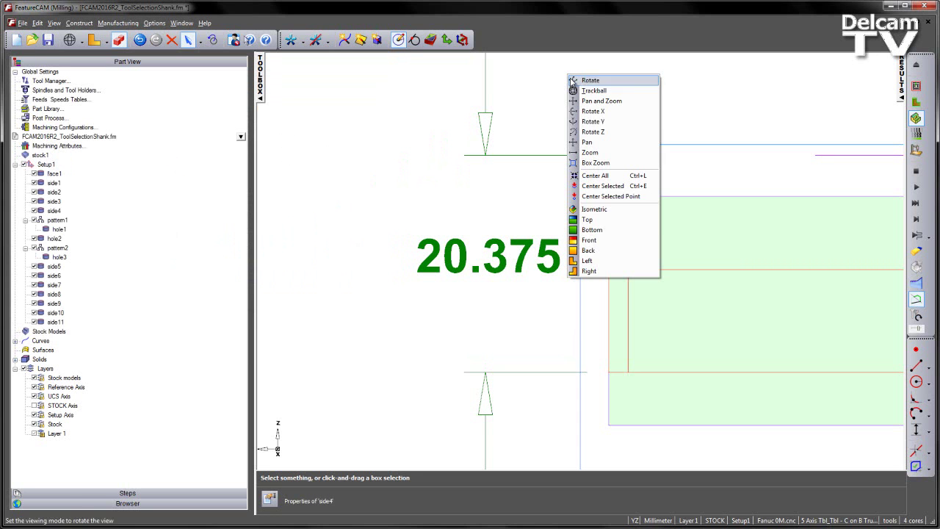
pyautogui.click(600, 187)
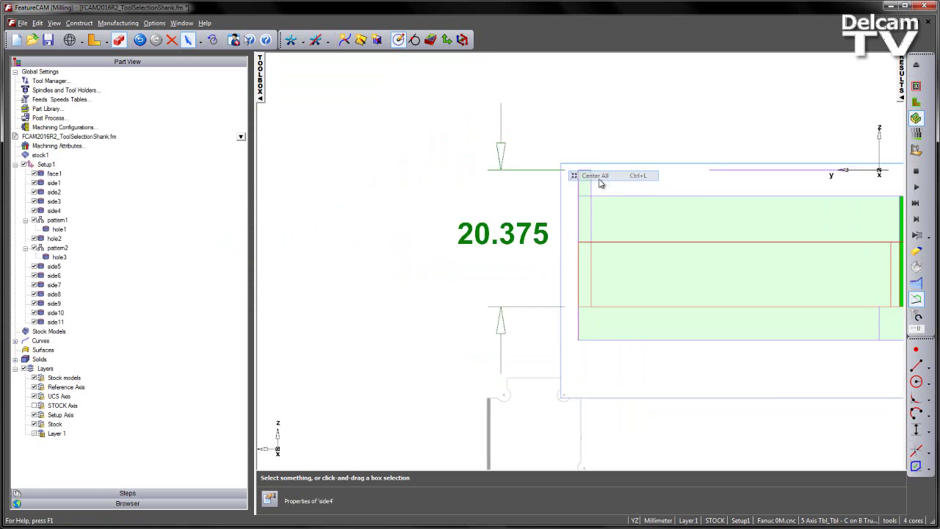
pyautogui.rightClick(608, 130)
pyautogui.click(635, 264)
pyautogui.scroll(5, 628, 270)
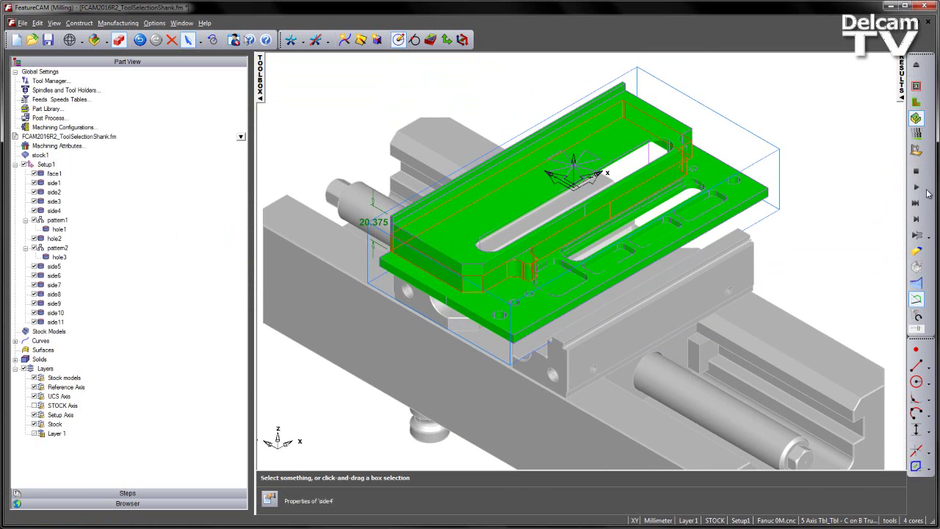
pyautogui.click(916, 188)
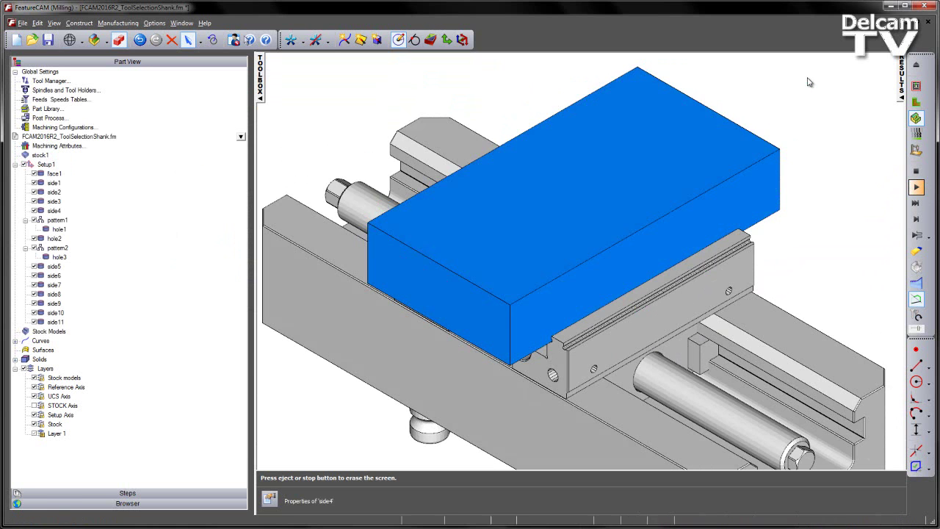